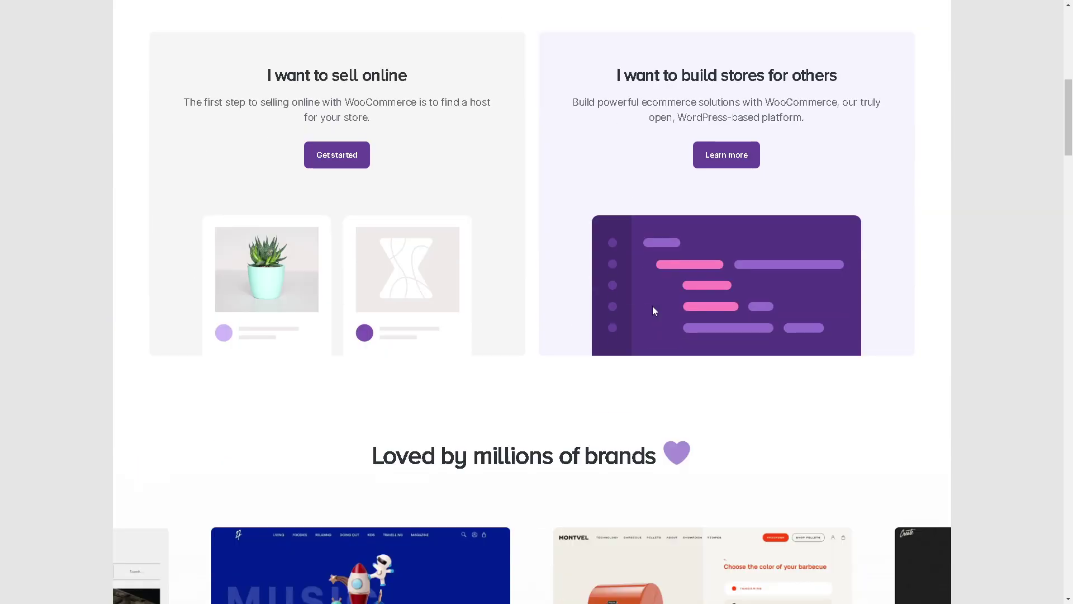
Scroll the WooCommerce homepage past 'Loved by millions of brands' down to 'Get expert help'.
scroll(652, 307, "down", 3)
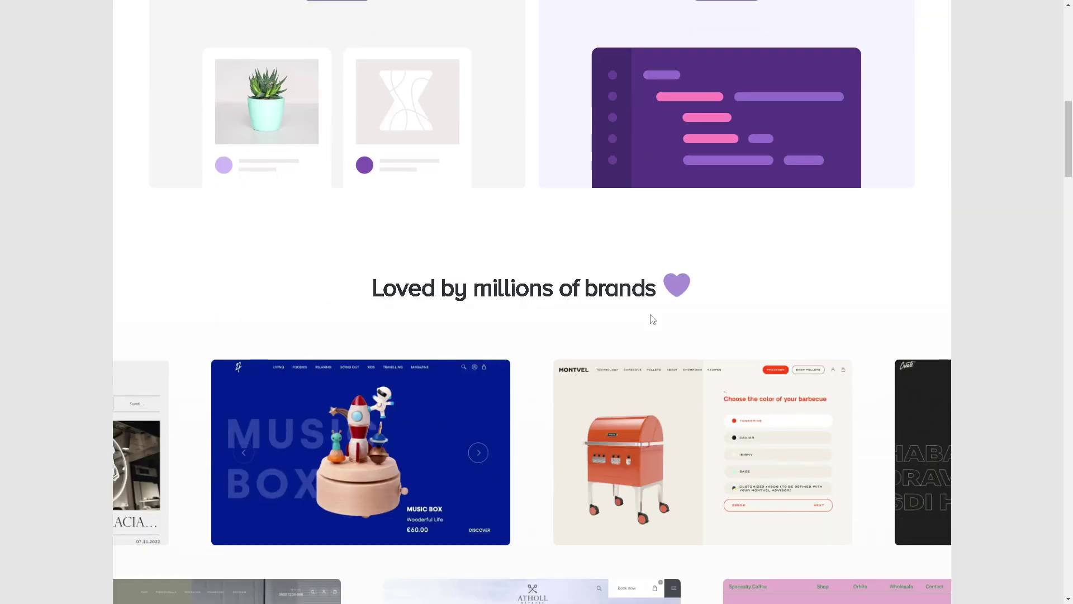
scroll(627, 319, "down", 8)
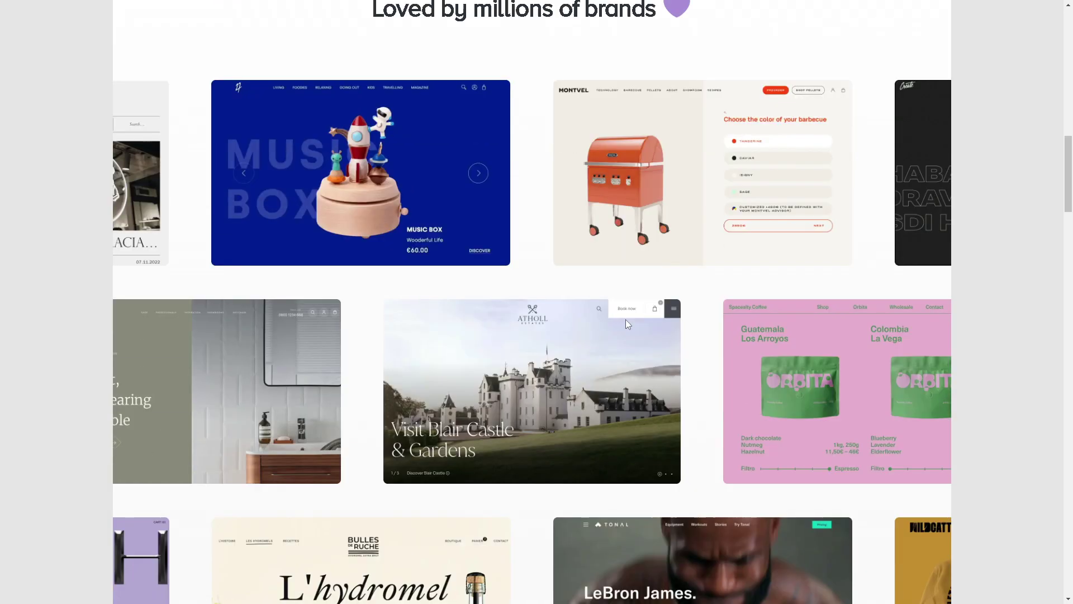
scroll(628, 323, "down", 20)
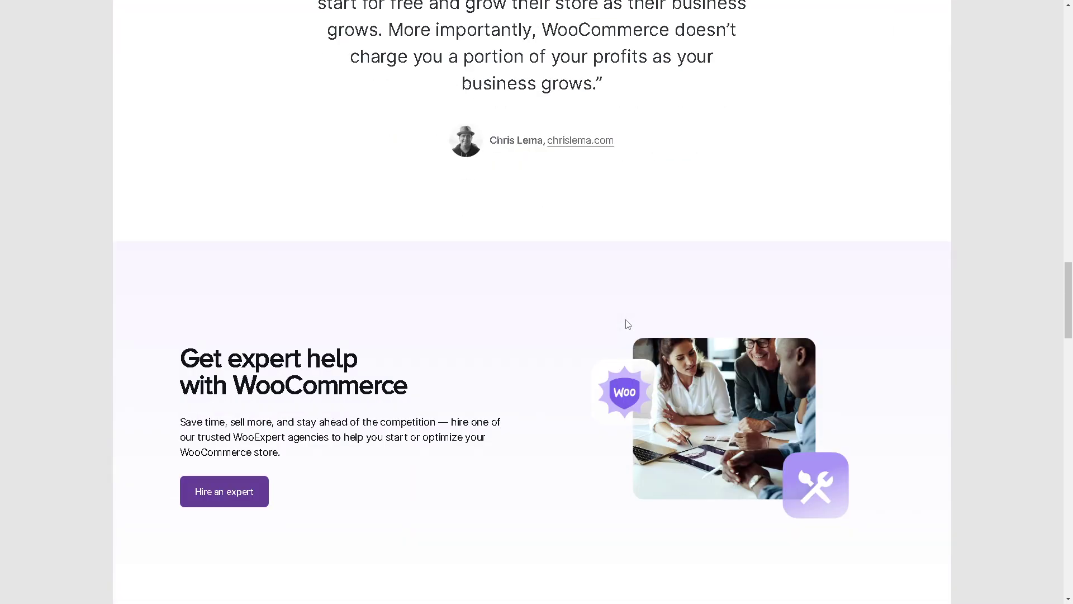
scroll(627, 318, "down", 6)
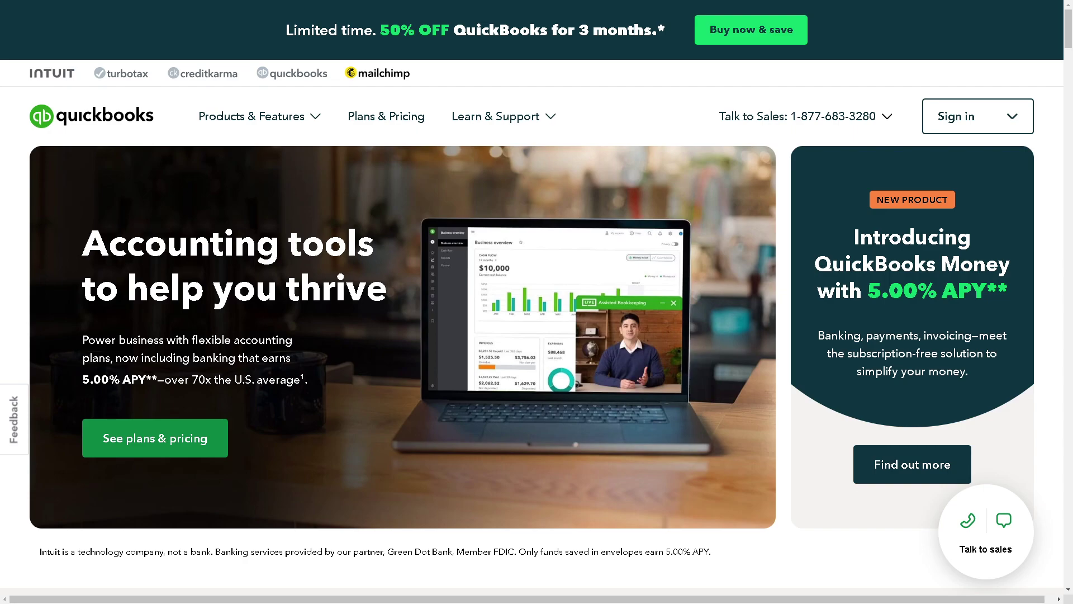
Check the QuickBooks Sign in options, then view the Simple Start, Essentials, Plus and Advanced plans.
left_click(970, 129)
scroll(81, 516, "down", 8)
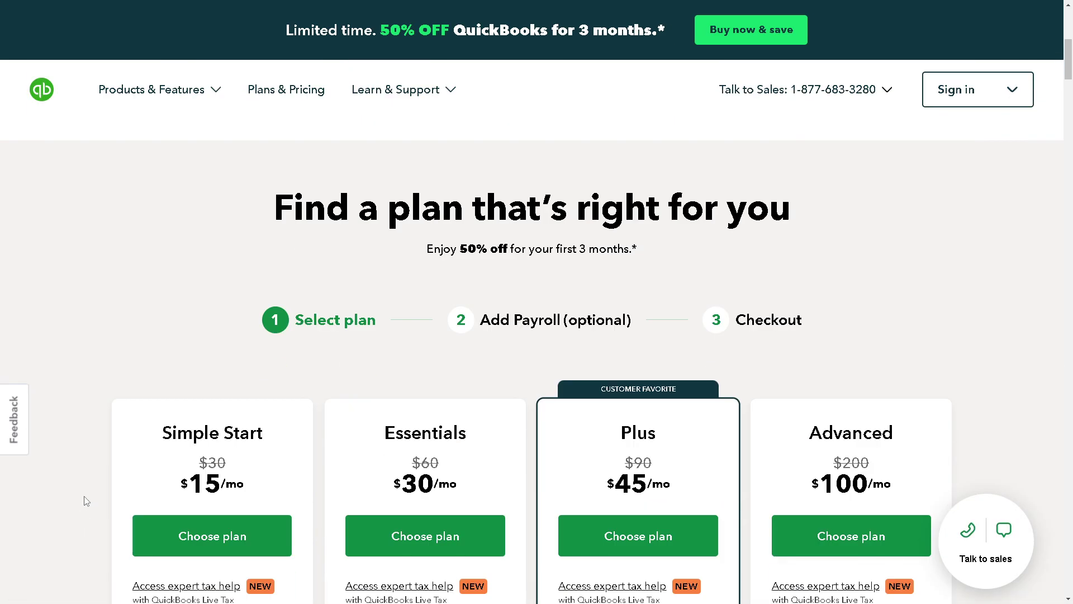
scroll(86, 501, "down", 1)
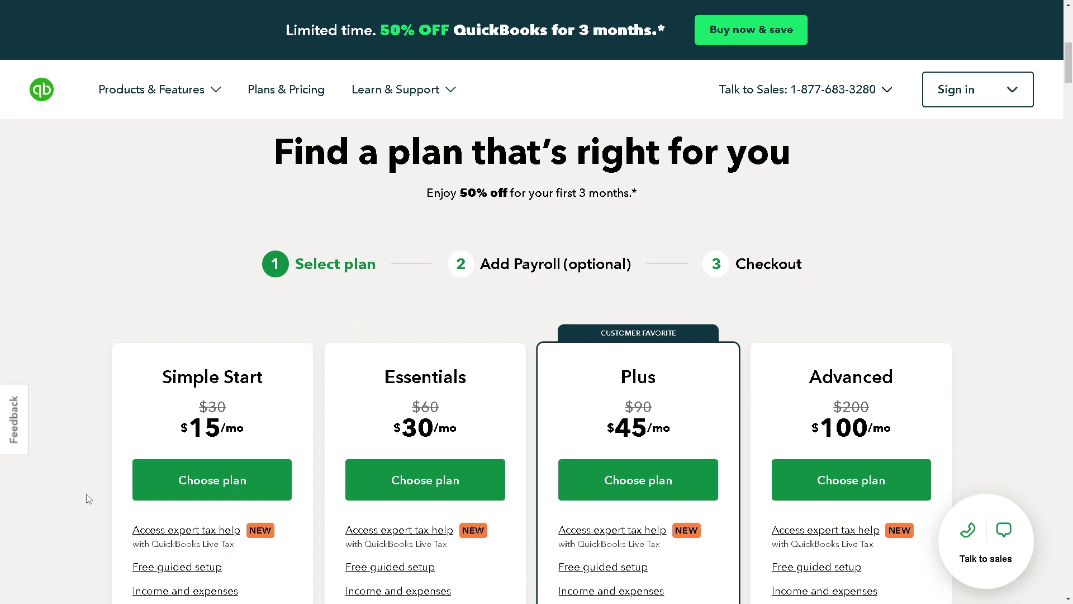
scroll(90, 497, "down", 3)
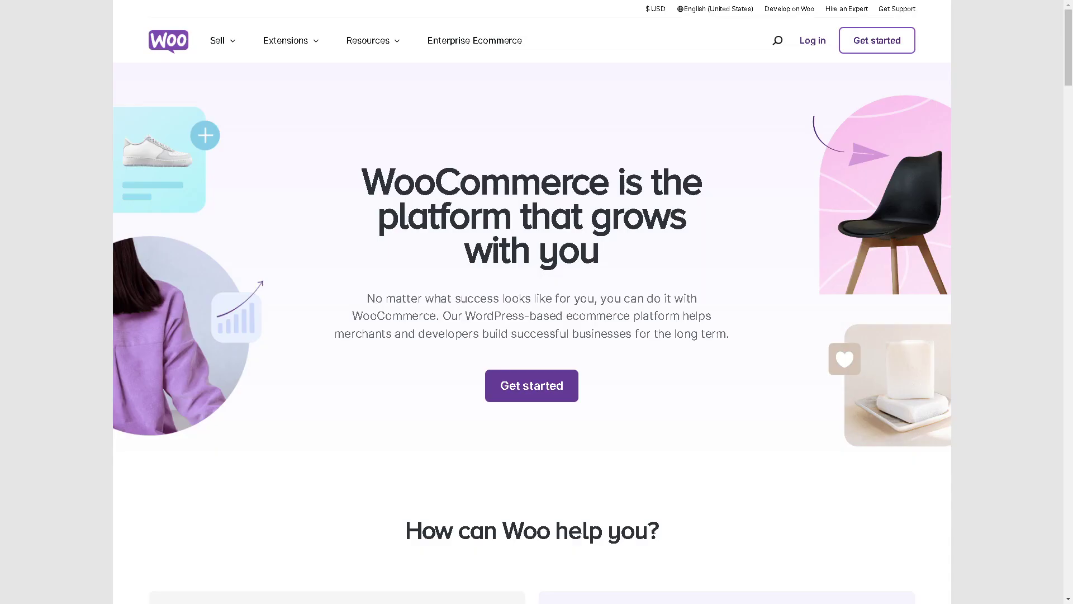
Go to the WooCommerce login page via Log in.
left_click(812, 45)
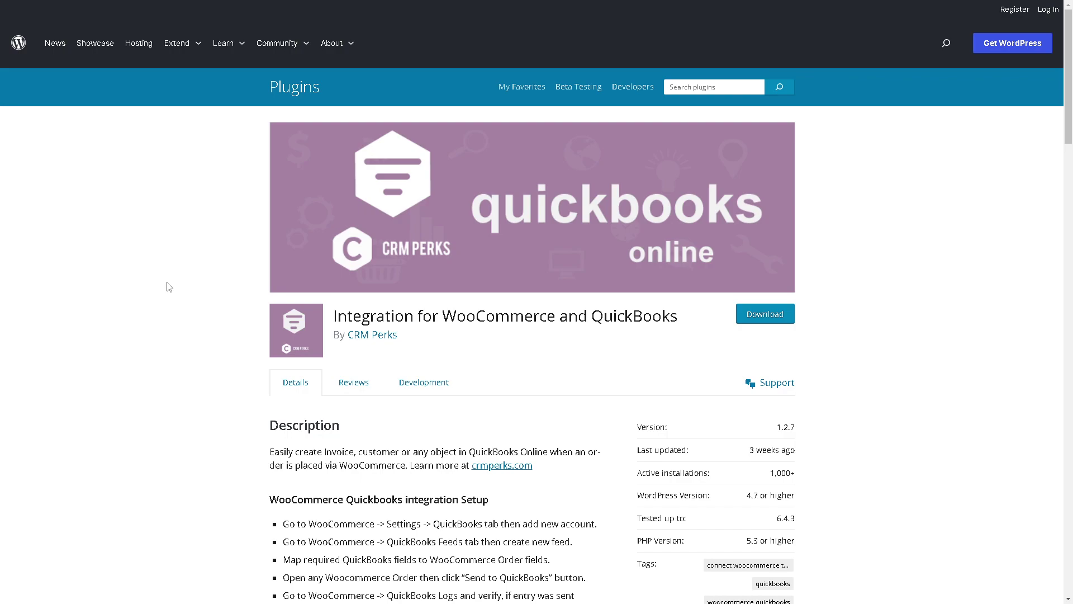
Download the Integration for WooCommerce and QuickBooks plugin by CRM Perks.
left_click(765, 323)
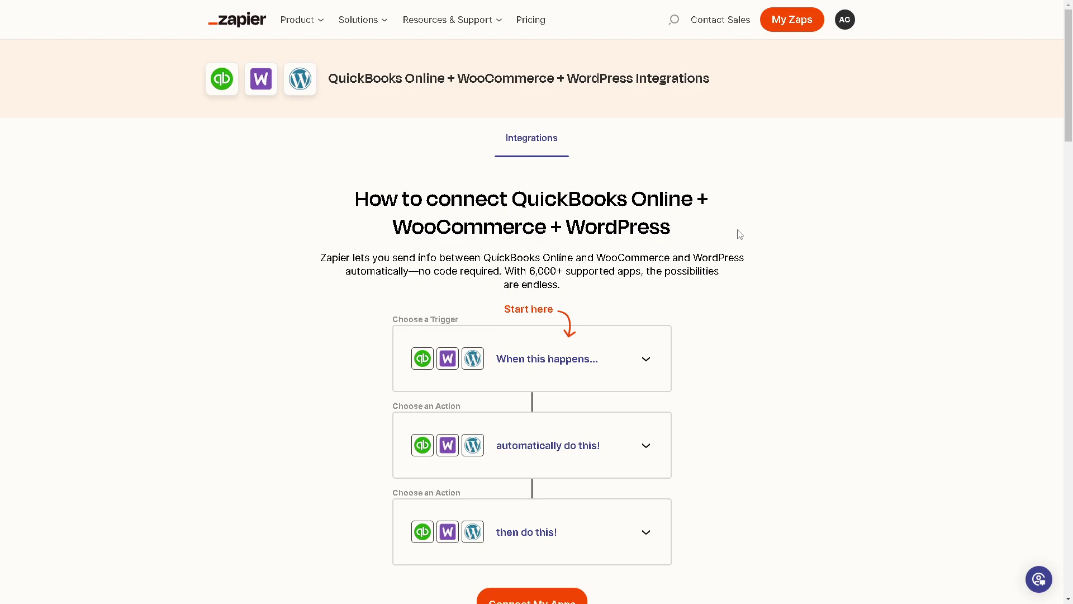
Use Connect My Apps on the integrations page to create an Untitled Zap draft.
scroll(741, 235, "down", 2)
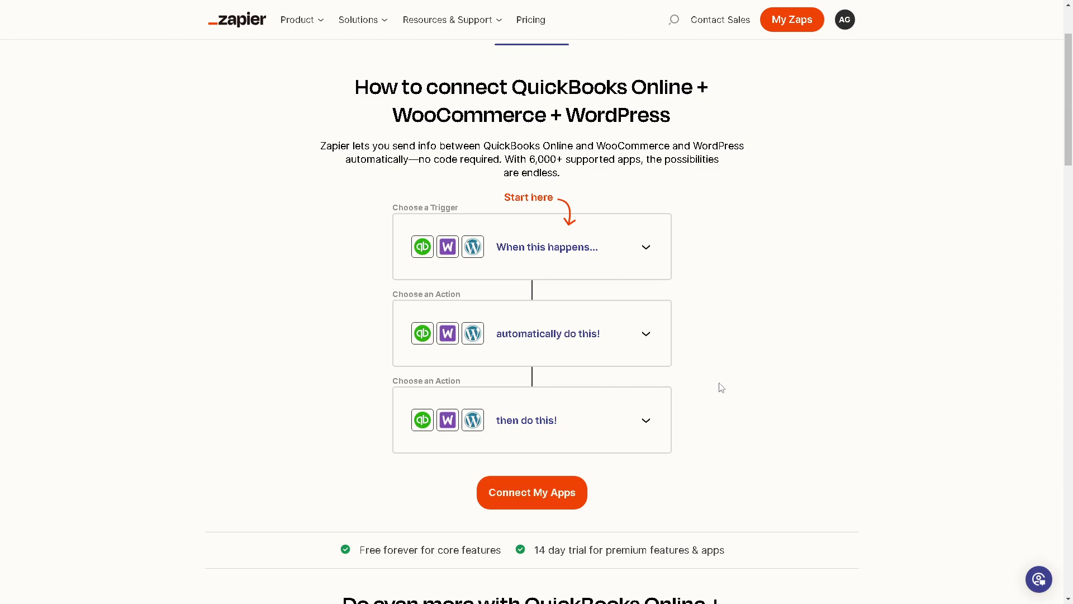
left_click(508, 498)
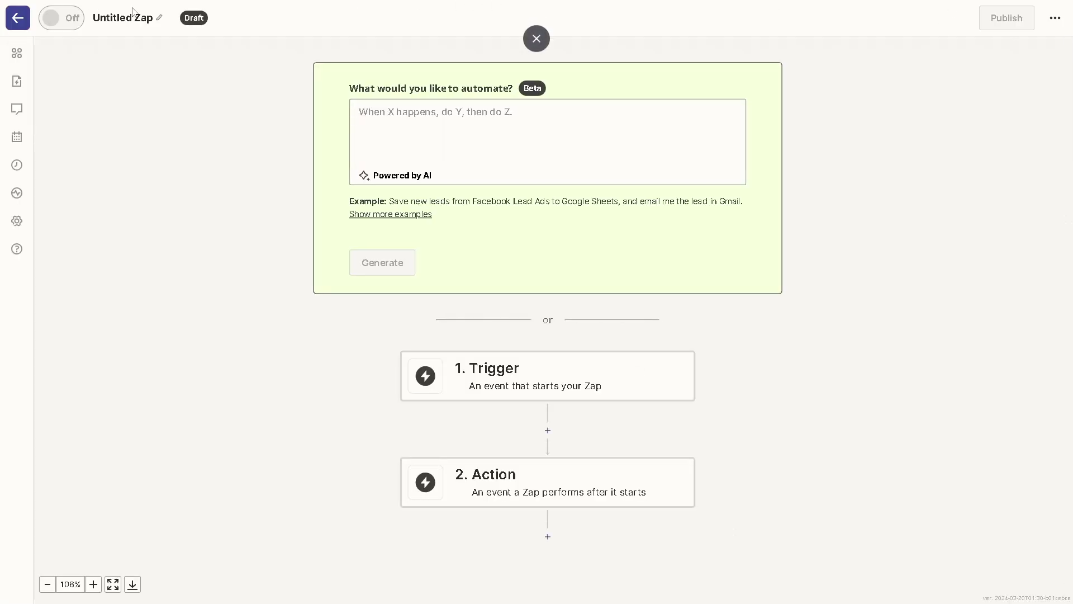
Replace the 'Untitled Zap' title with 'How to Integrate WooCommerce with QuickBooks Online'.
left_click(113, 19)
type("How to Integrate WooCommerce with QuickBooks Online")
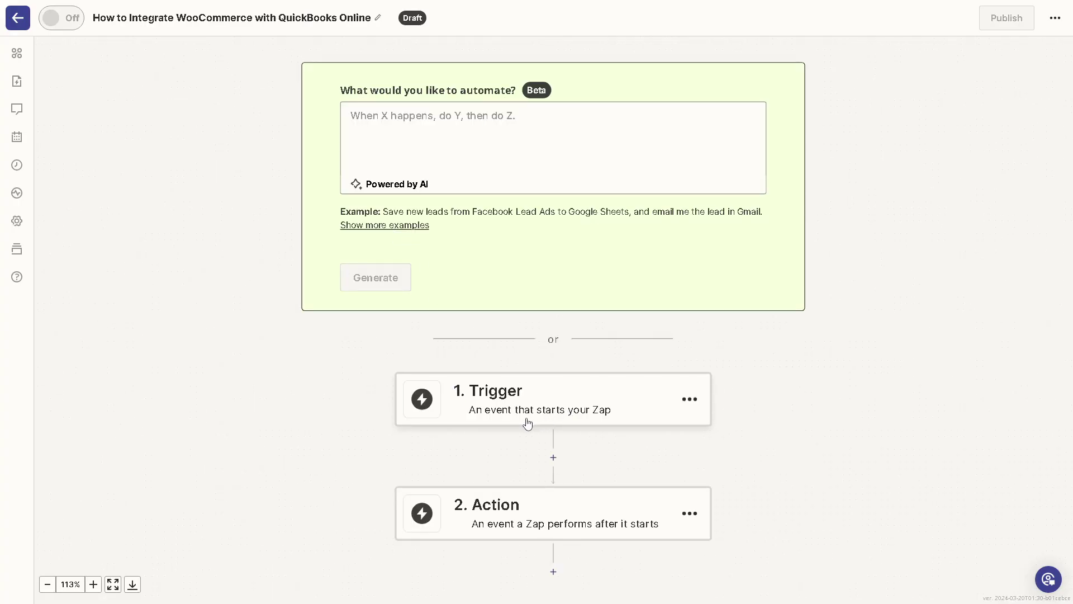
Set the trigger app to WooCommerce with the Customer event, then begin the action step.
left_click(545, 415)
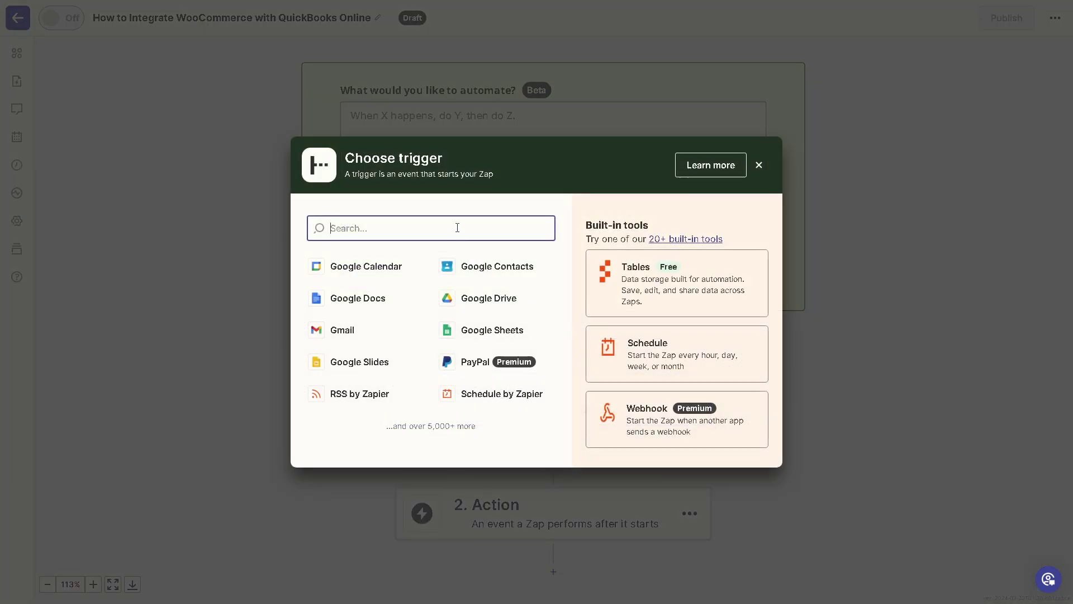
type("Woo")
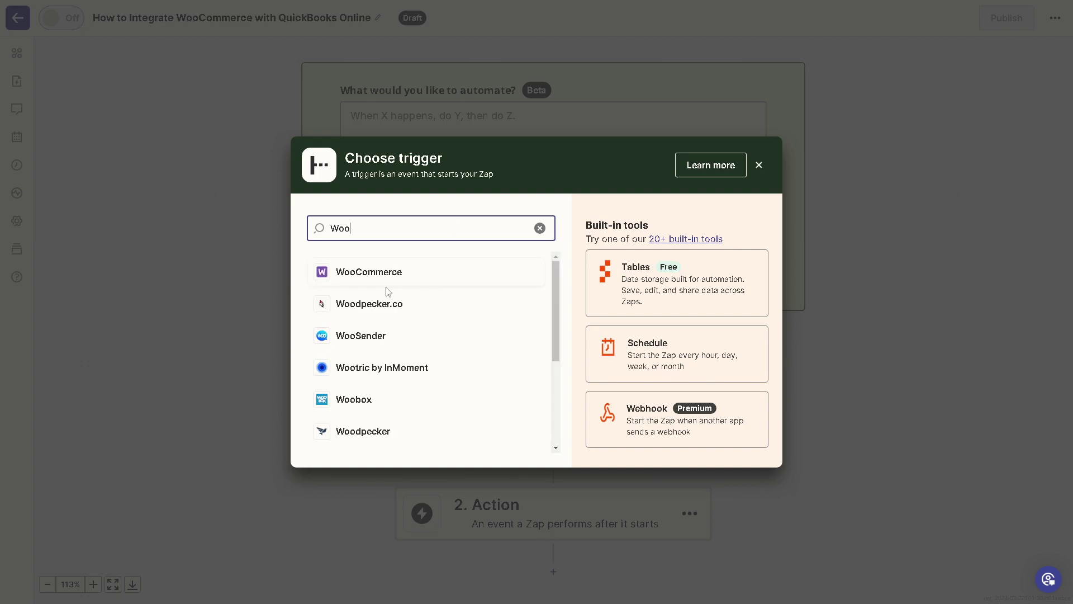
left_click(418, 279)
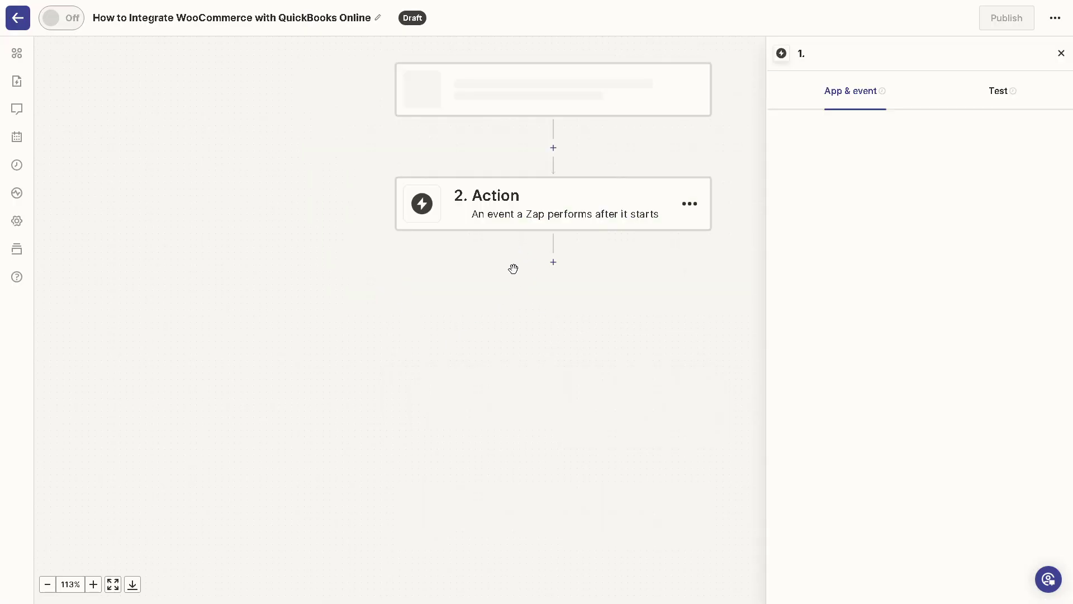
left_click(853, 196)
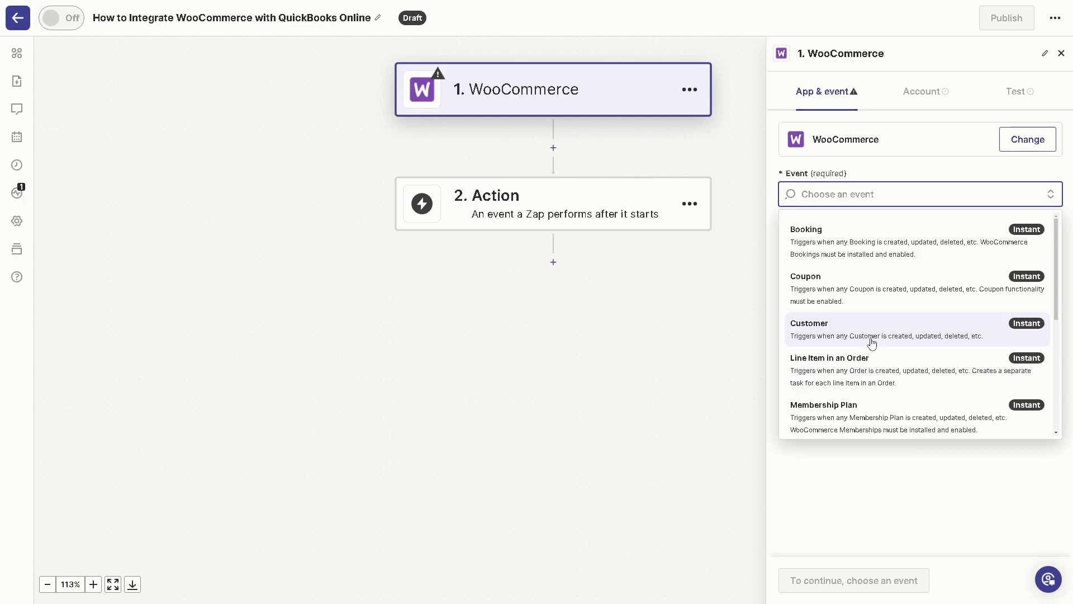
left_click(873, 343)
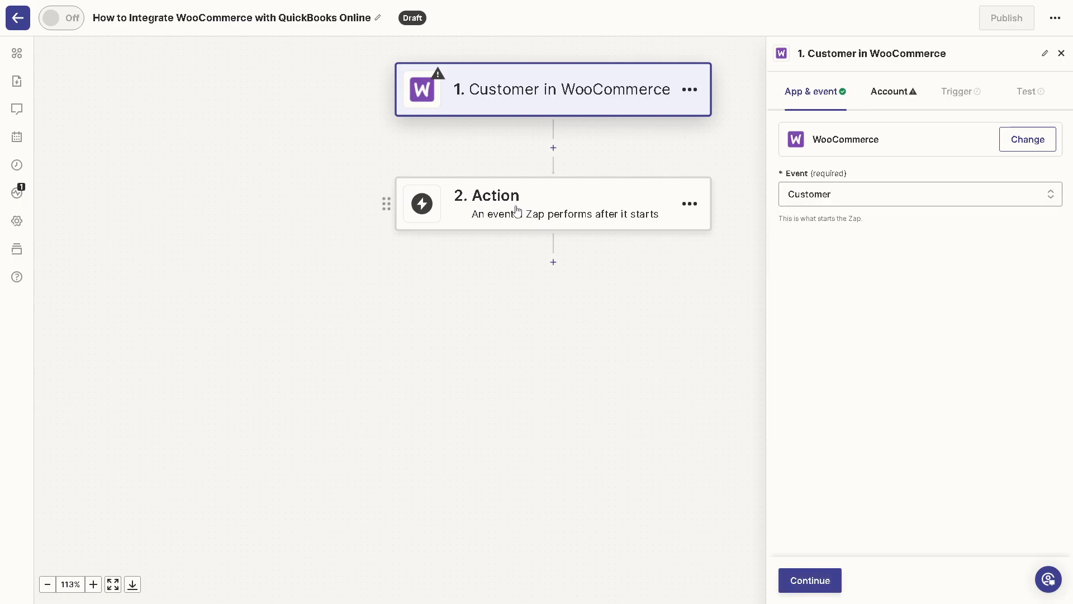
left_click(521, 215)
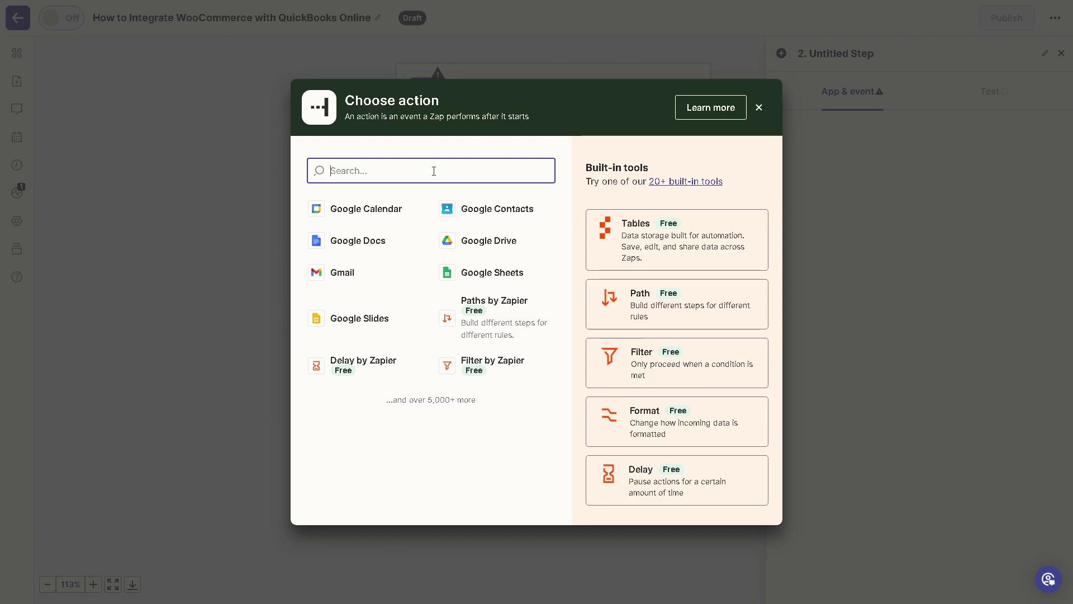
Make QuickBooks Online the action app with the Create Payment event.
type("Quick")
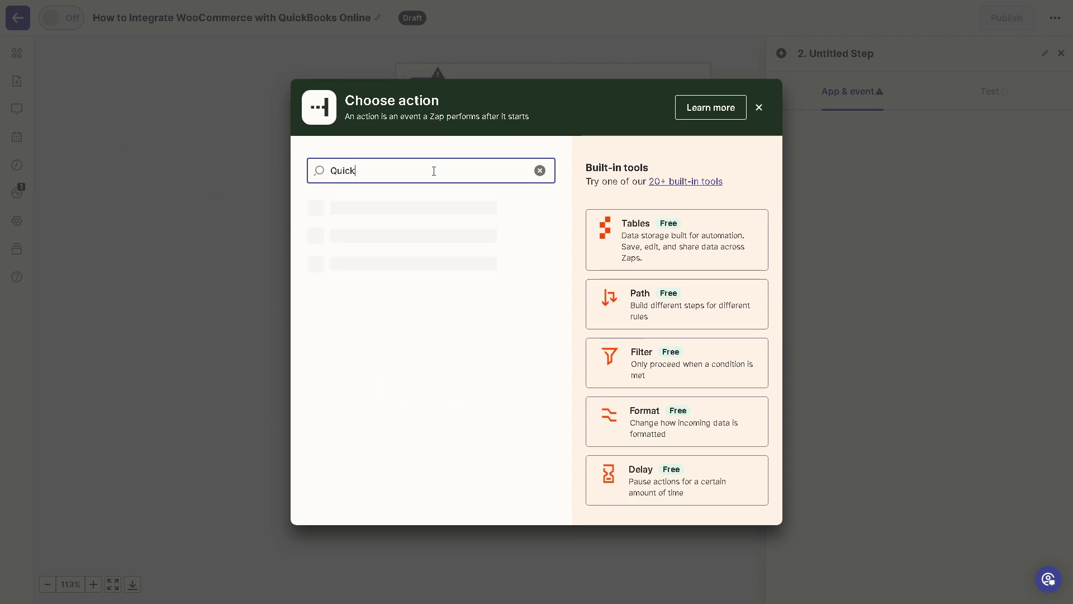
left_click(374, 218)
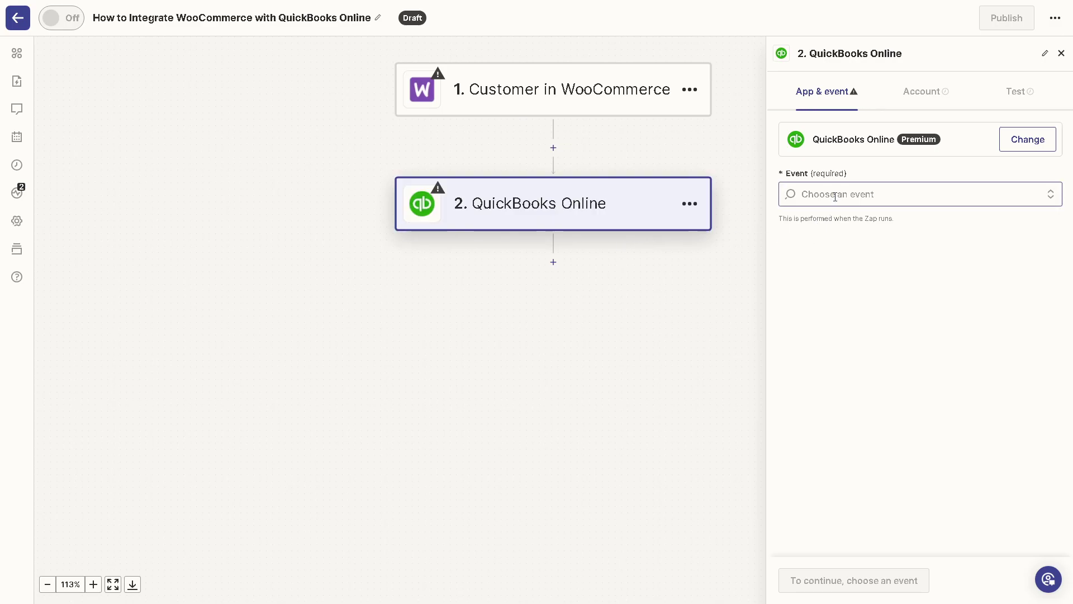
left_click(835, 195)
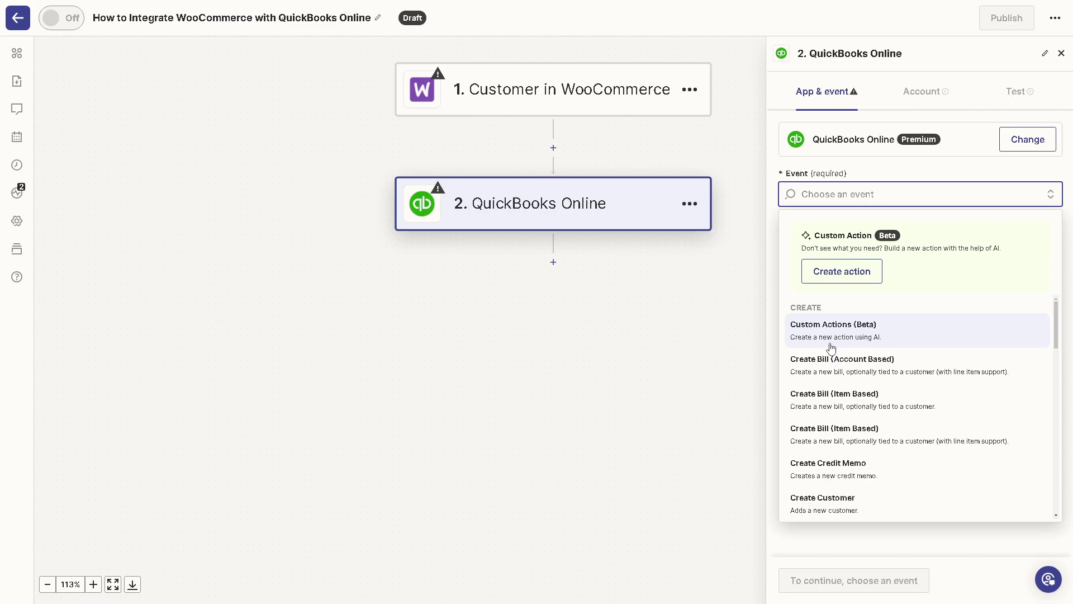
scroll(913, 375, "down", 3)
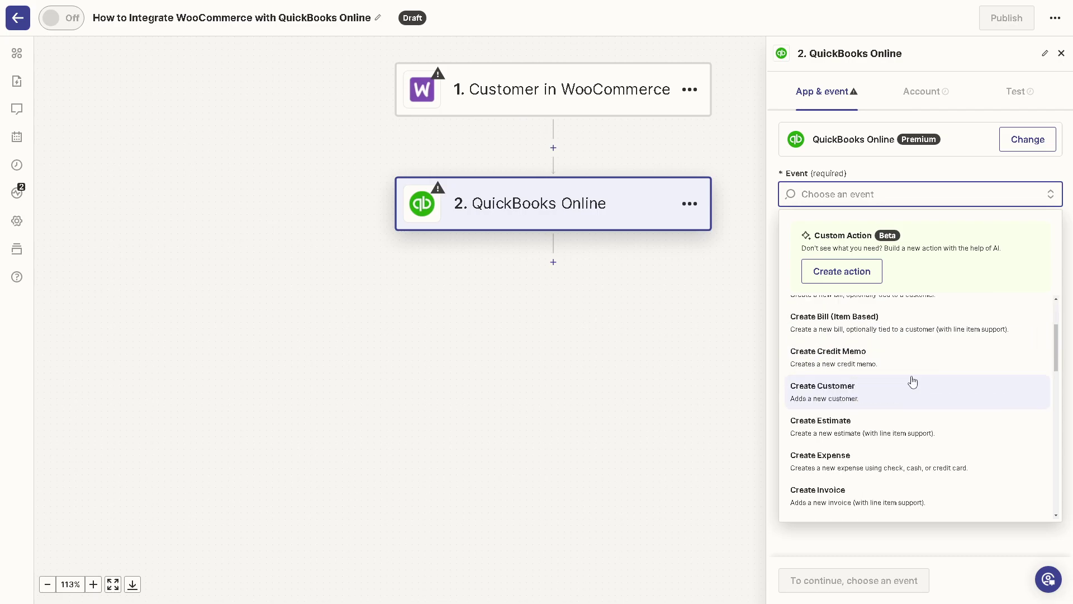
scroll(913, 383, "down", 1)
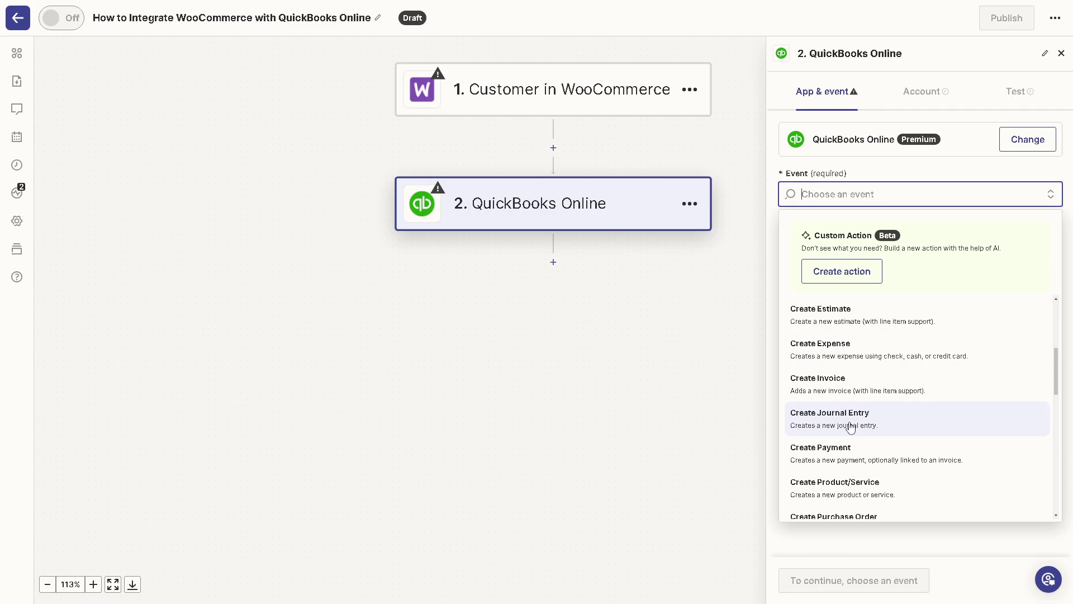
left_click(851, 456)
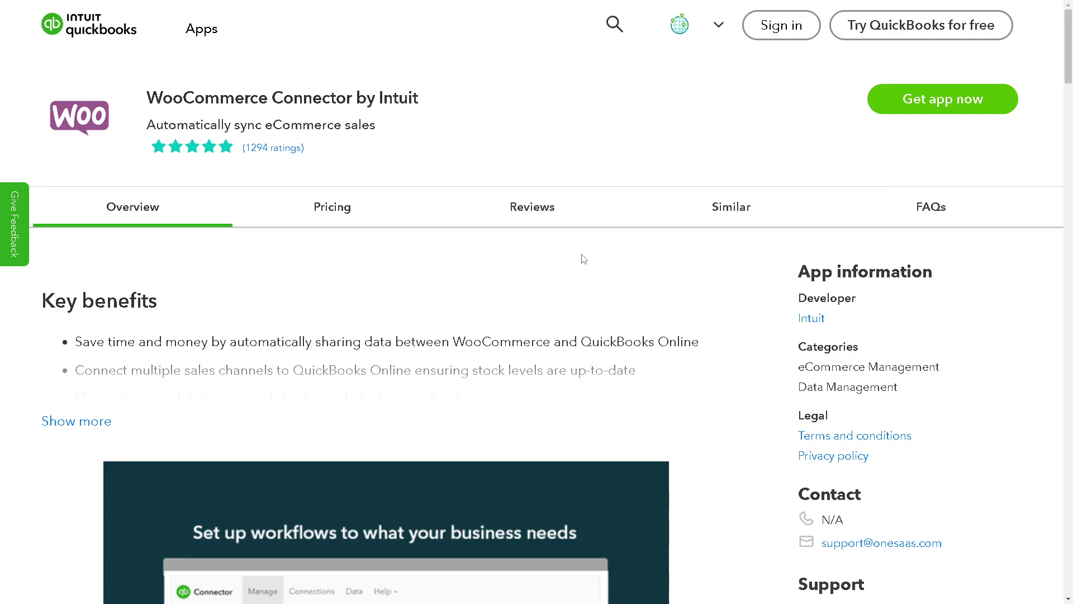
Expand the WooCommerce Connector by Intuit Key benefits description and read through its details.
scroll(615, 266, "down", 1)
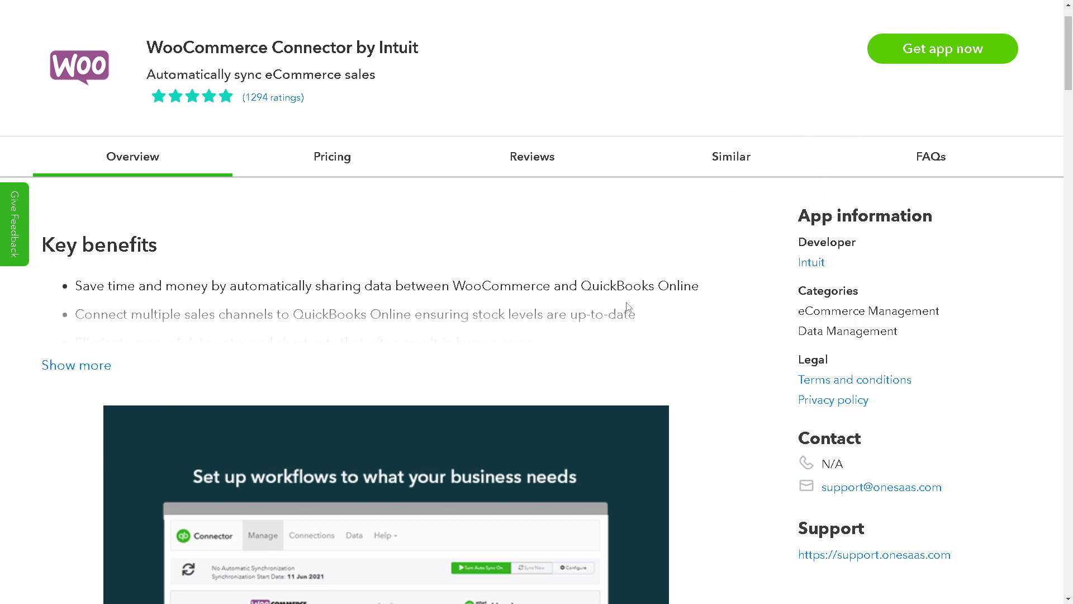
left_click(107, 367)
scroll(135, 281, "down", 1)
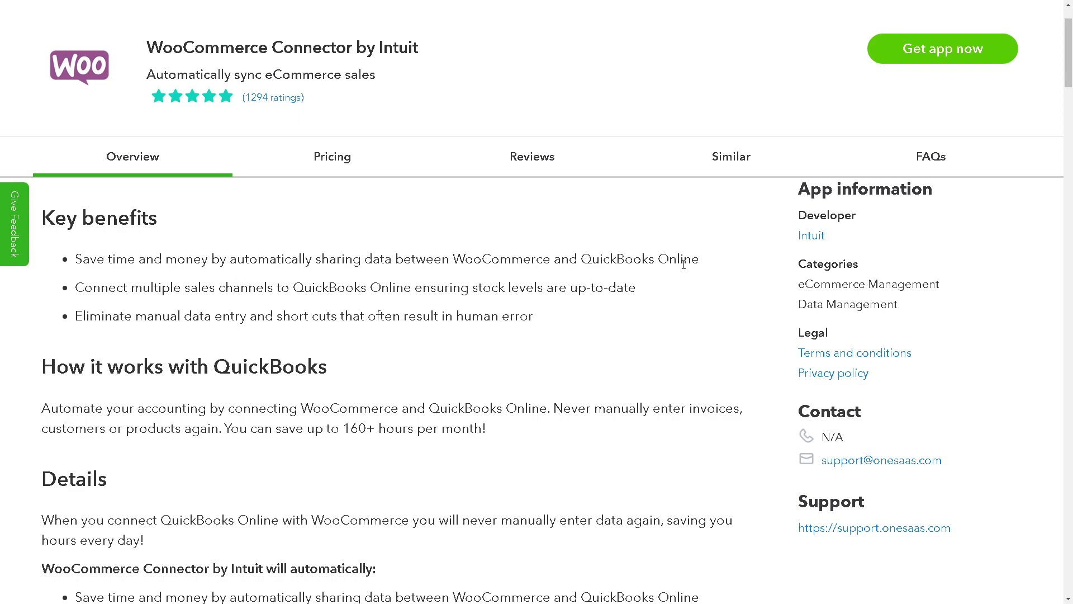
scroll(486, 353, "down", 5)
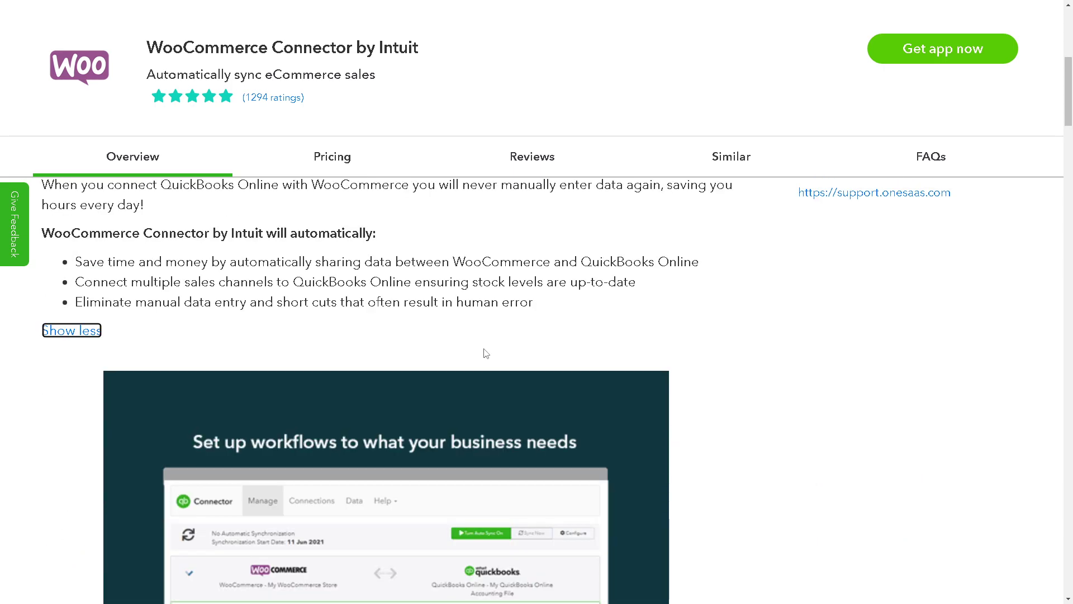
scroll(486, 353, "down", 10)
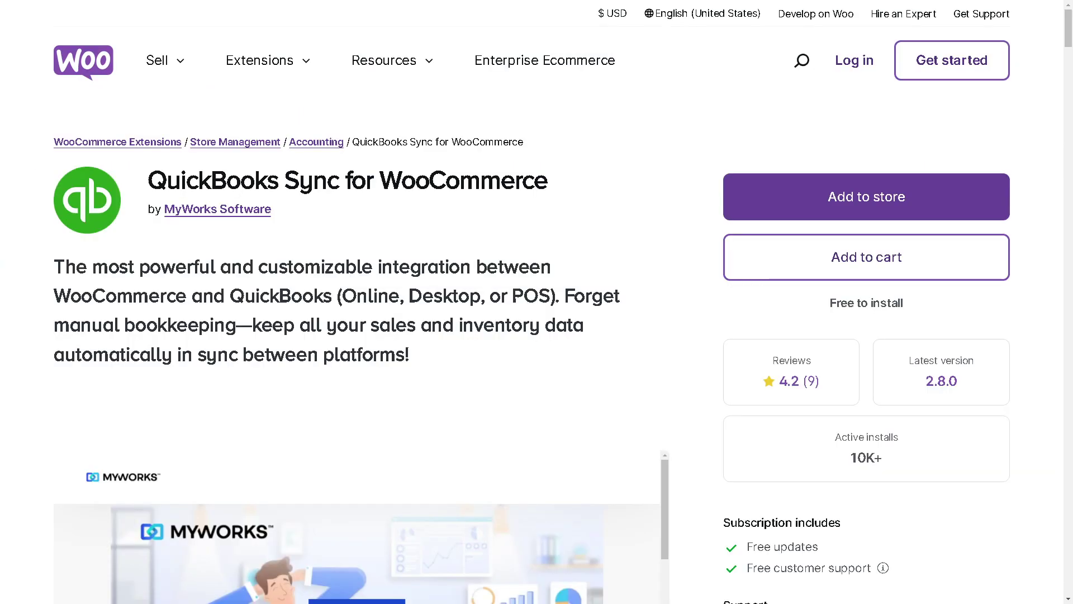
scroll(636, 321, "down", 2)
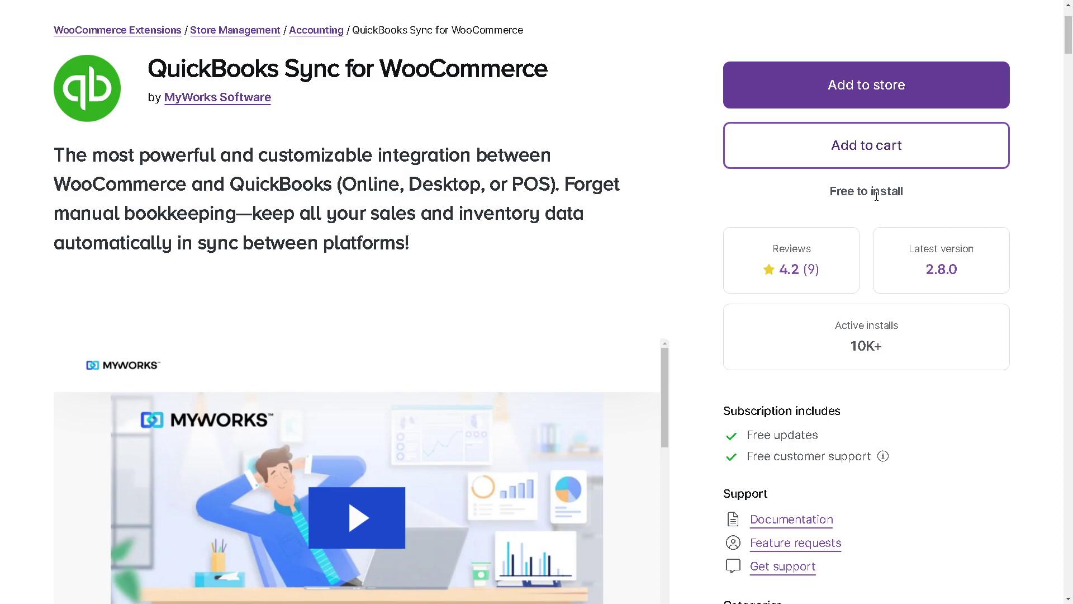
scroll(642, 252, "down", 2)
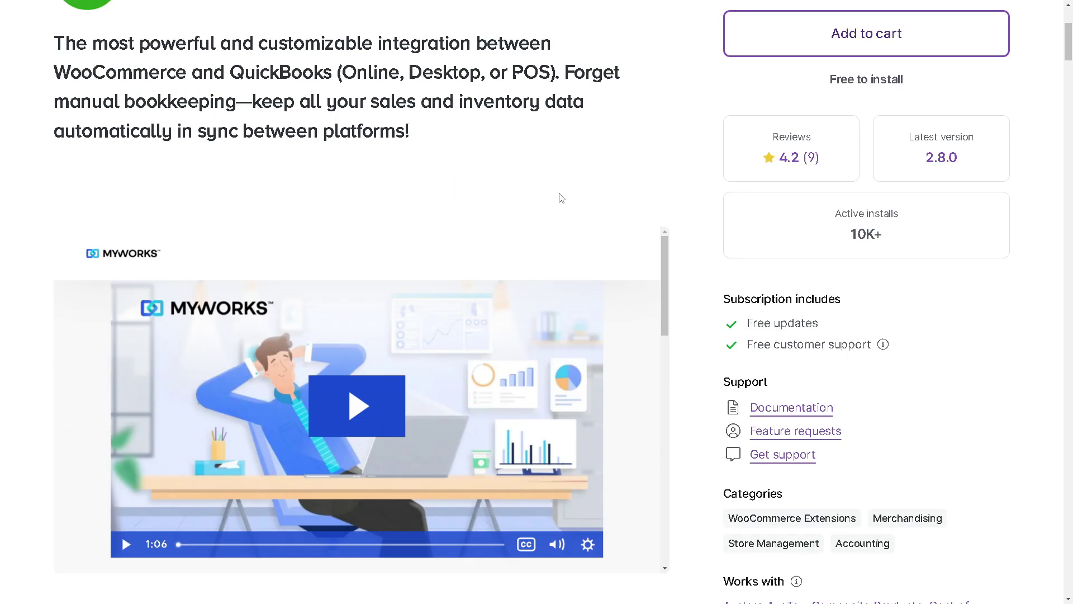
scroll(781, 208, "up", 3)
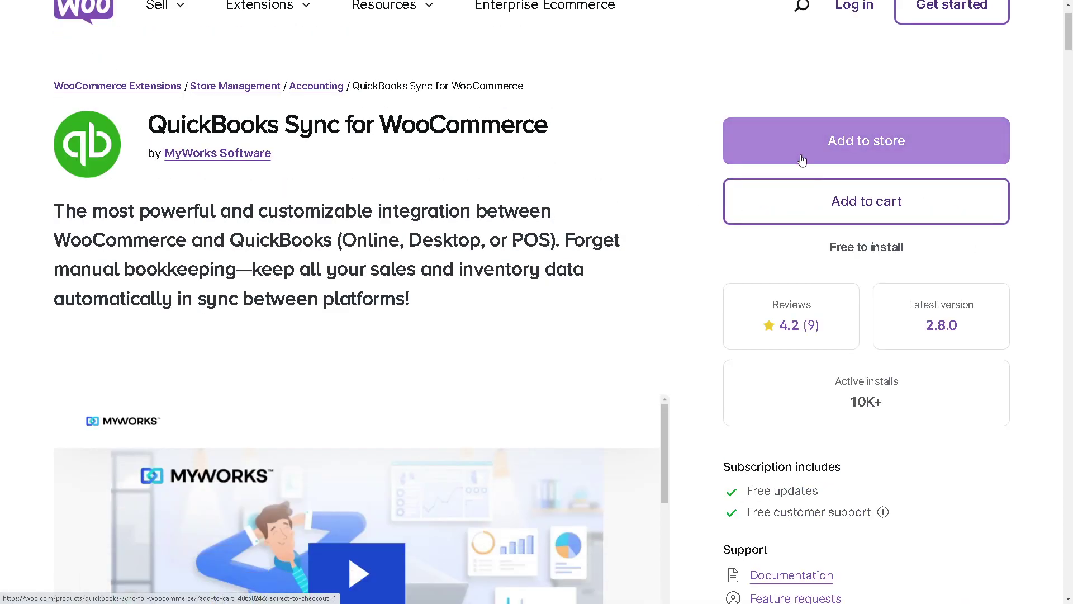
scroll(833, 140, "down", 1)
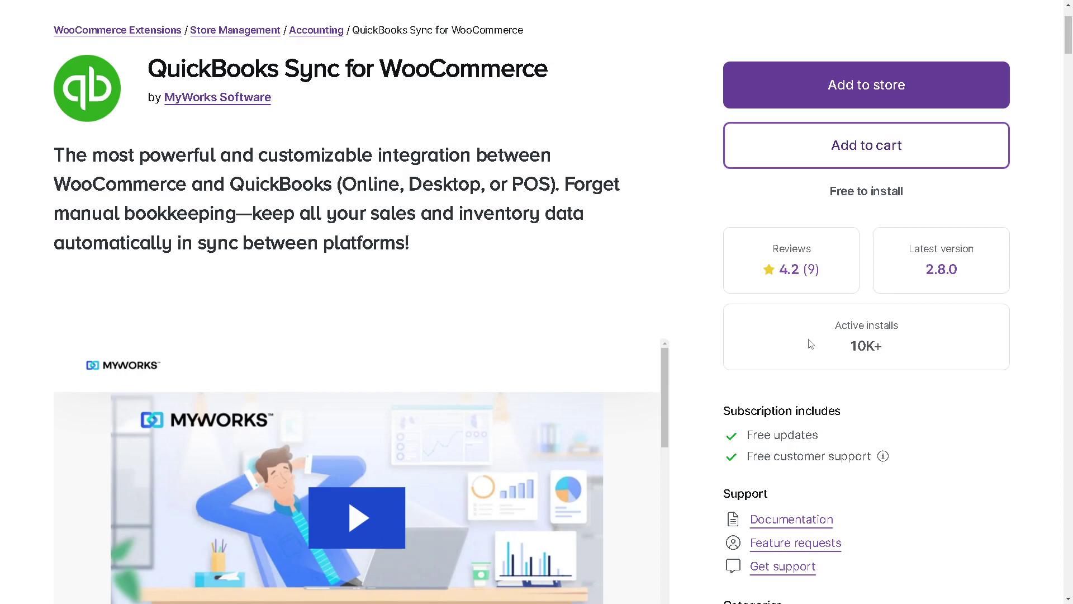
scroll(727, 432, "down", 8)
scroll(728, 431, "down", 10)
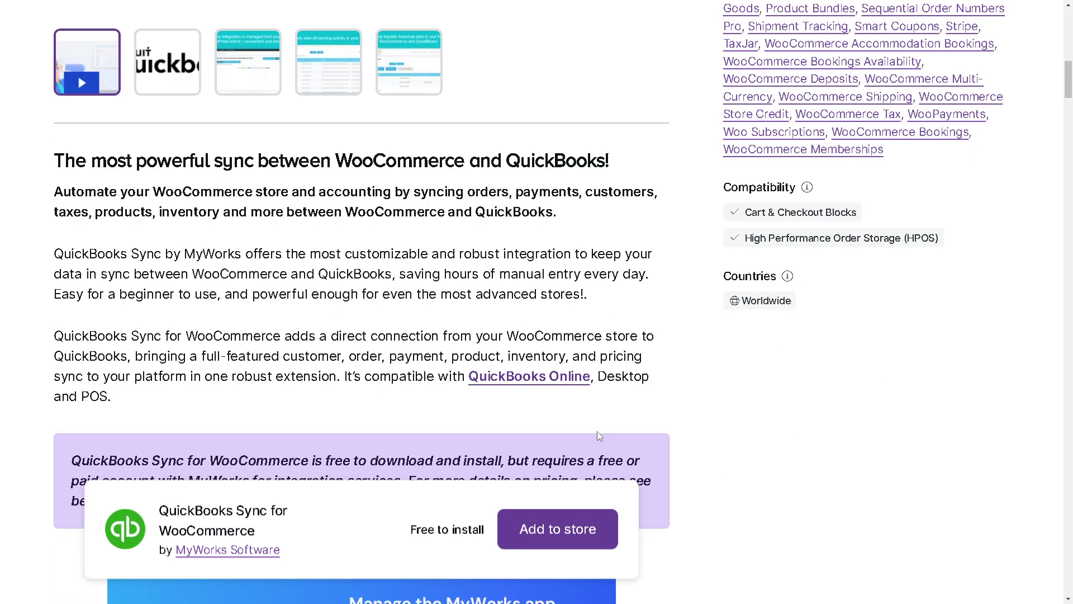
scroll(595, 427, "down", 15)
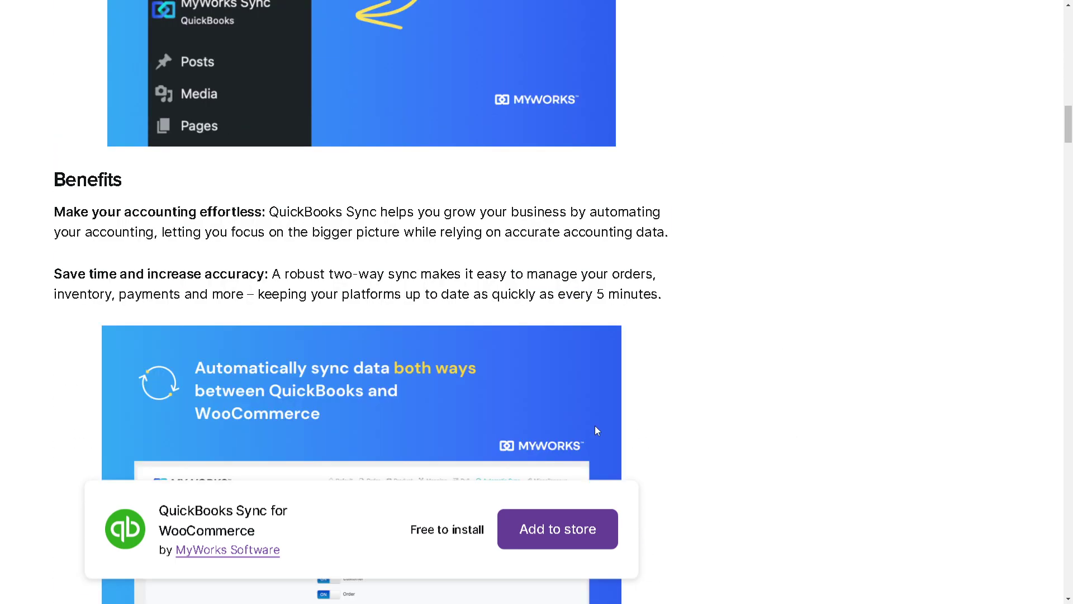
scroll(598, 427, "down", 20)
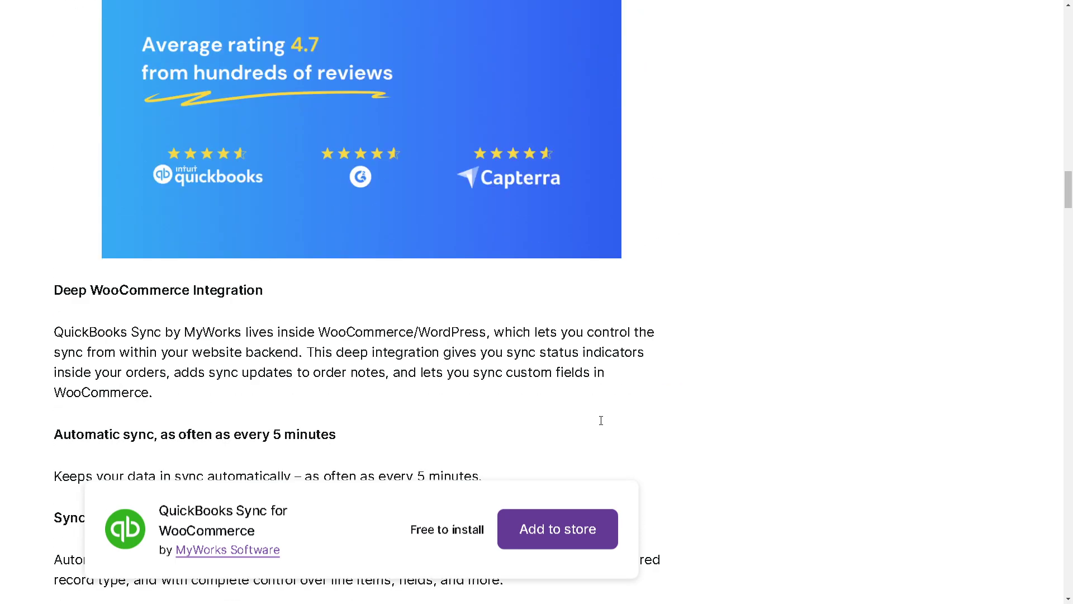
scroll(603, 420, "down", 20)
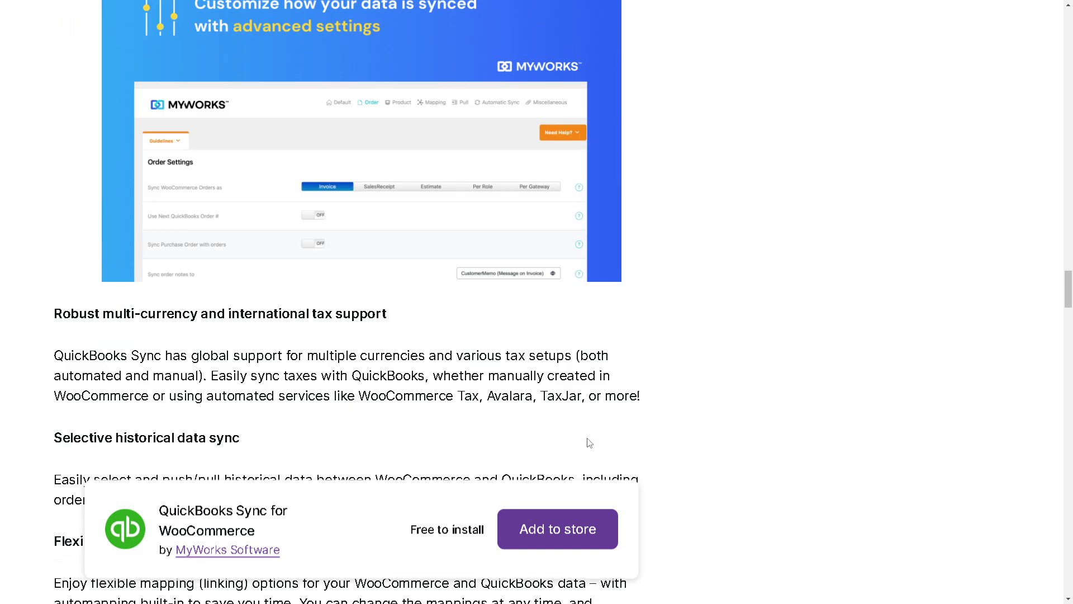
scroll(604, 435, "down", 8)
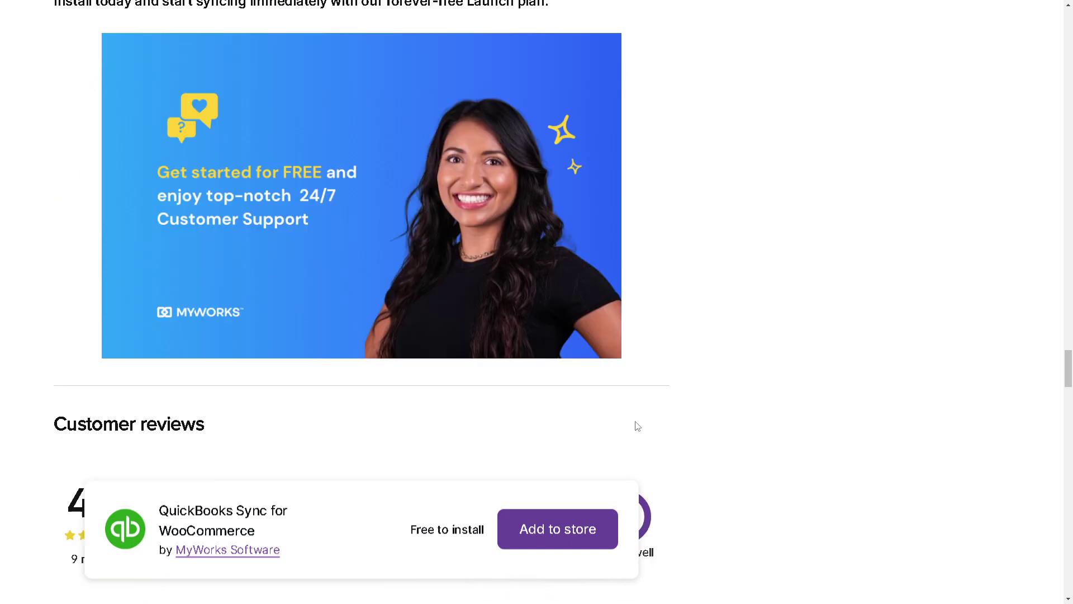
scroll(704, 415, "down", 2)
scroll(721, 410, "down", 8)
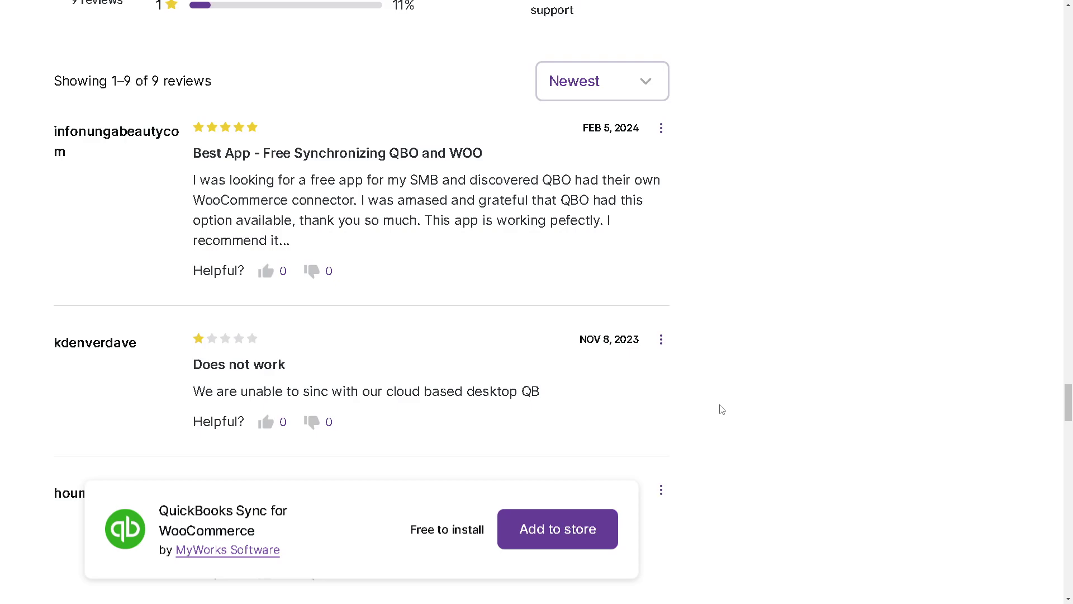
scroll(721, 410, "down", 19)
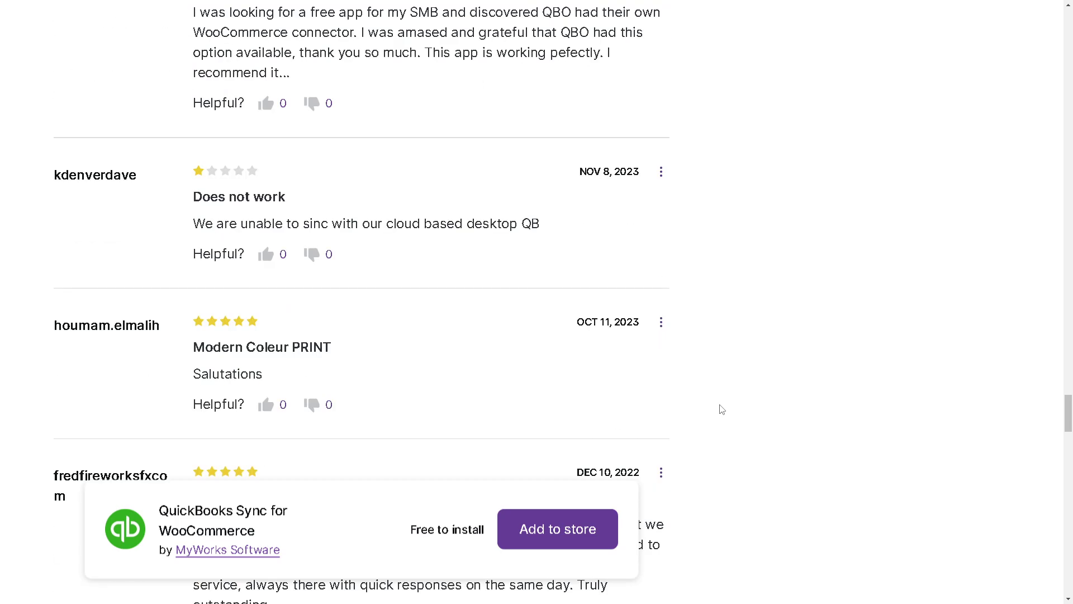
scroll(721, 410, "down", 19)
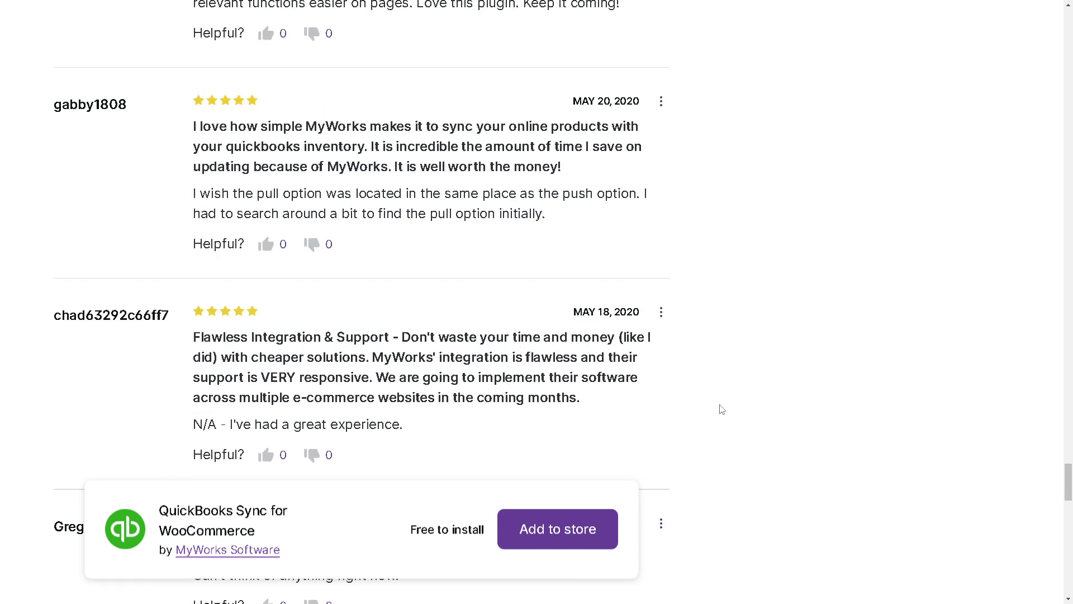